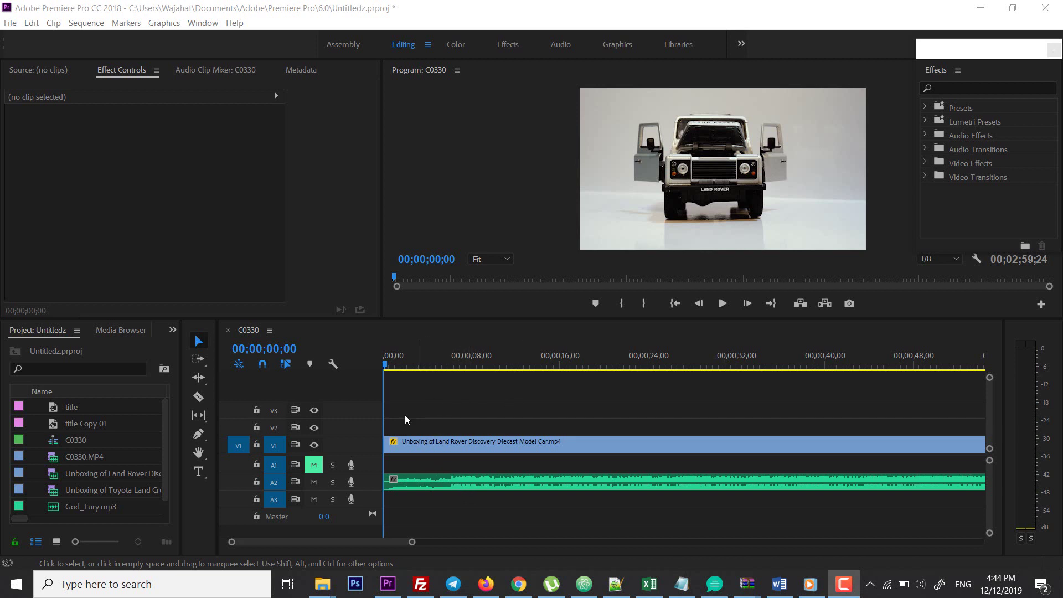
# Preview the sequence, then park the playhead at 00;00;18;27
pyautogui.click(723, 303)
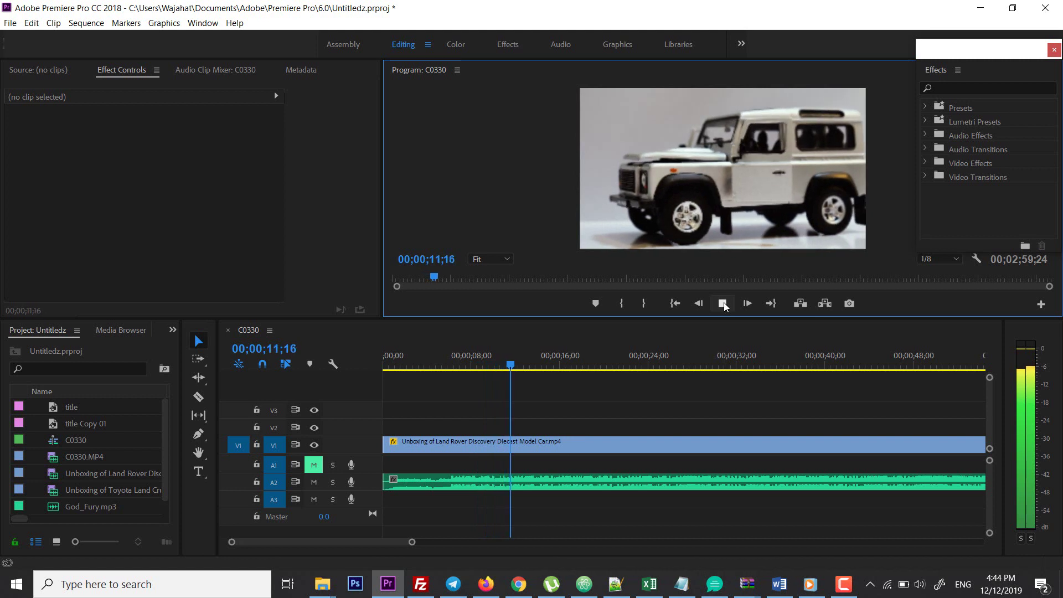
pyautogui.click(724, 303)
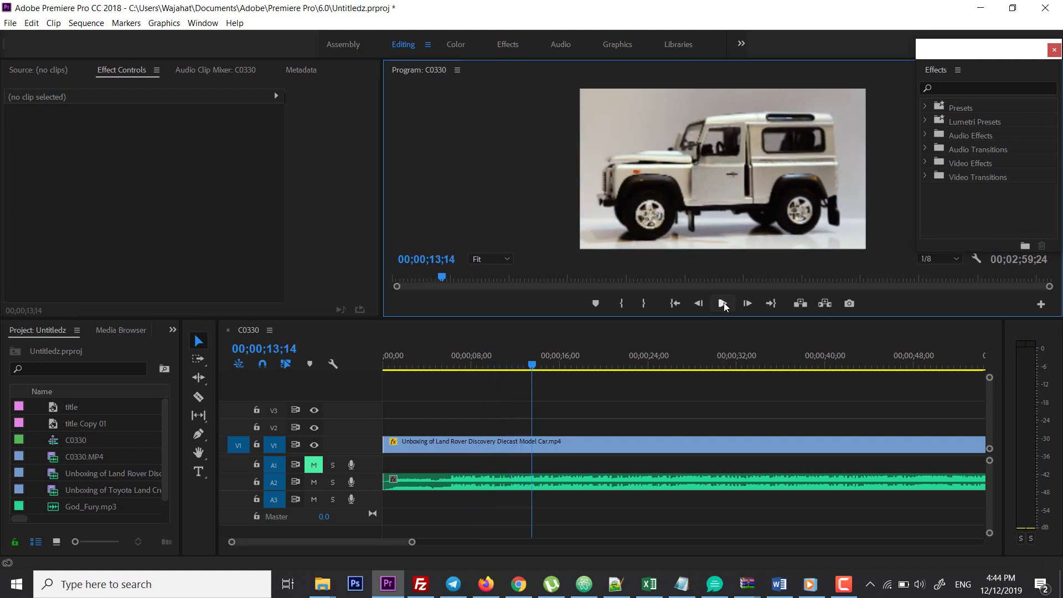
pyautogui.moveTo(501, 358); pyautogui.dragTo(383, 360)
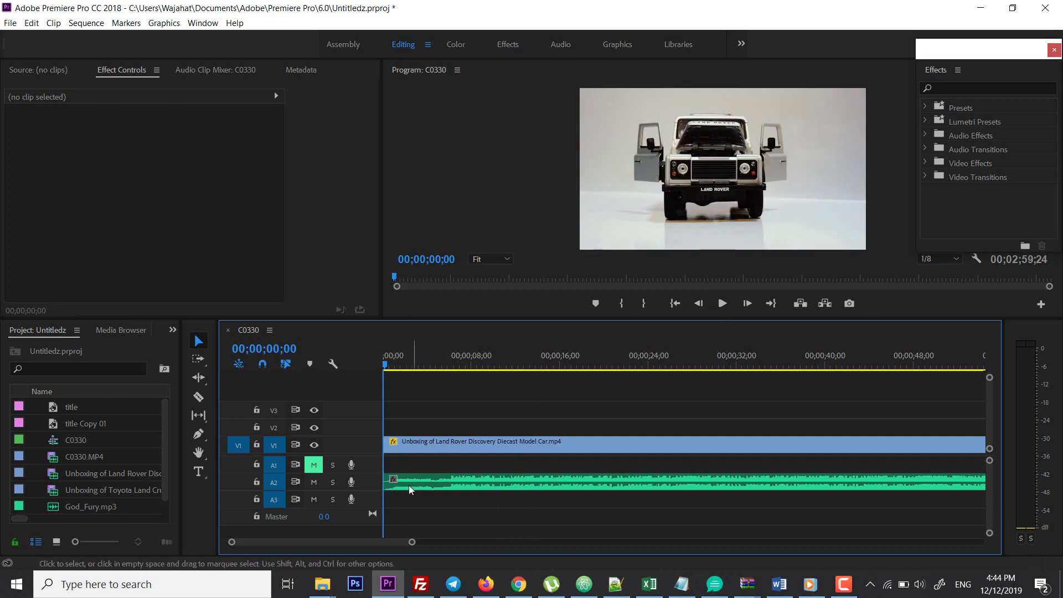
pyautogui.moveTo(442, 359); pyautogui.dragTo(598, 370)
pyautogui.hotkey('ctrl', 'k')
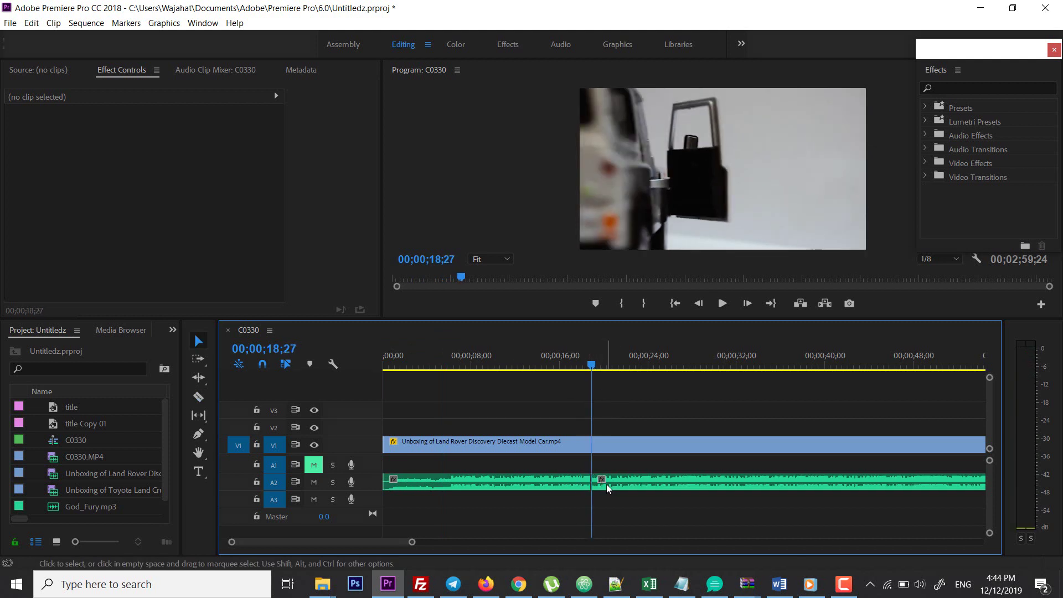
# Cut V1 and A2 at 18;27, delete everything after the cut, and save
pyautogui.click(607, 485)
pyautogui.press('c')
pyautogui.hotkey('ctrl', 'k')
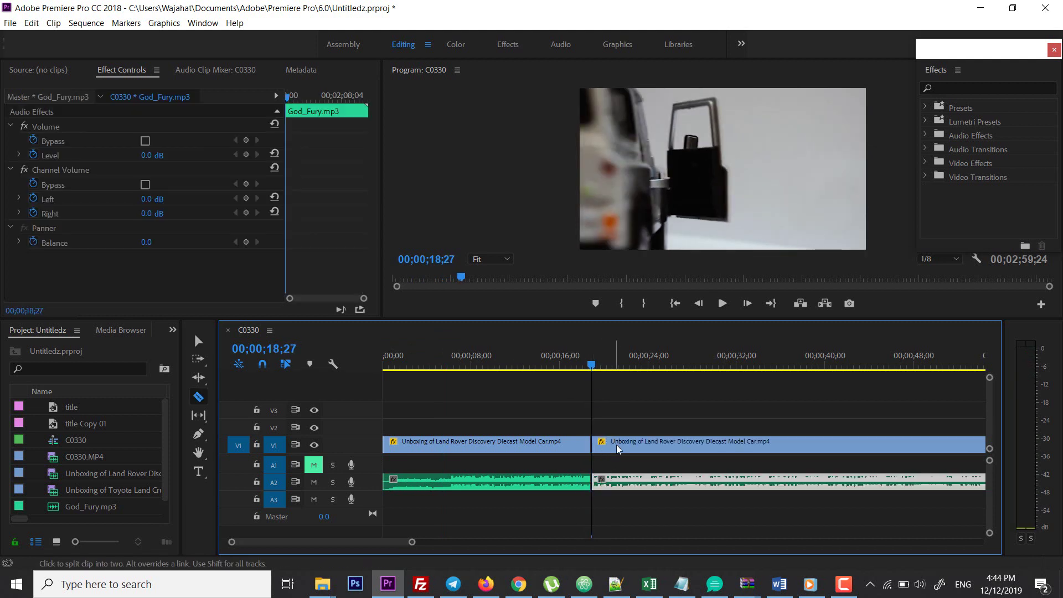
pyautogui.click(617, 446)
pyautogui.press('Delete')
pyautogui.press('Delete')
pyautogui.press('v')
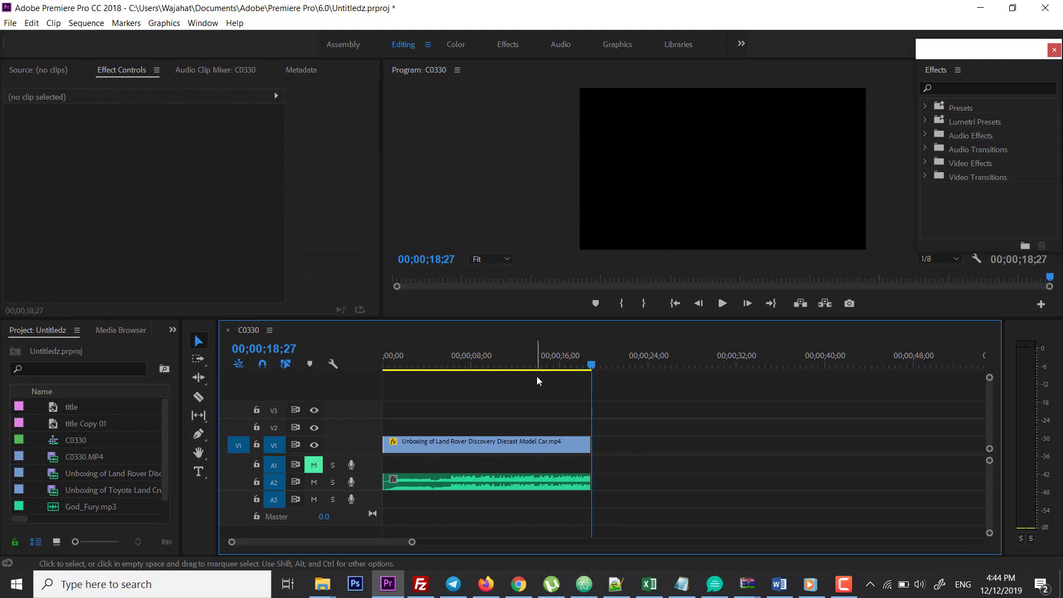
pyautogui.hotkey('ctrl', 's')
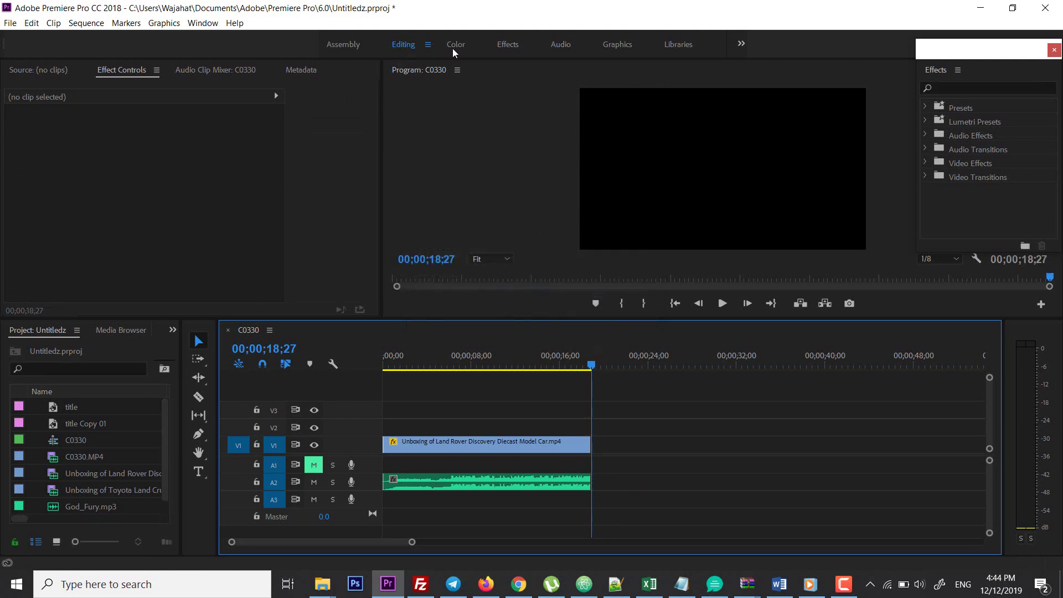
# Switch between the Effects and Editing workspaces and expand Audio Transitions > Crossfade
pyautogui.click(501, 48)
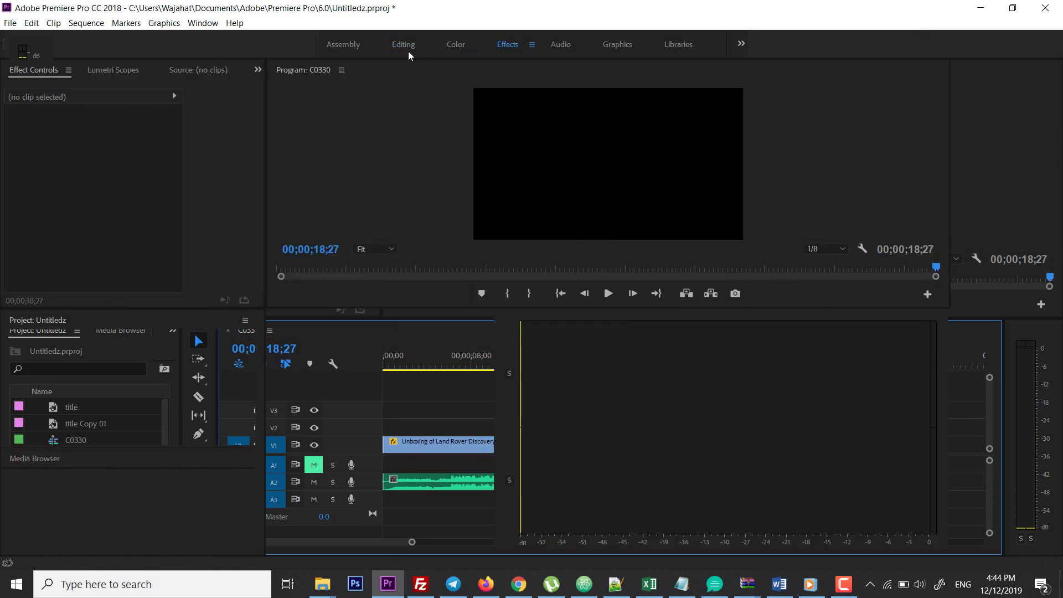
pyautogui.click(403, 44)
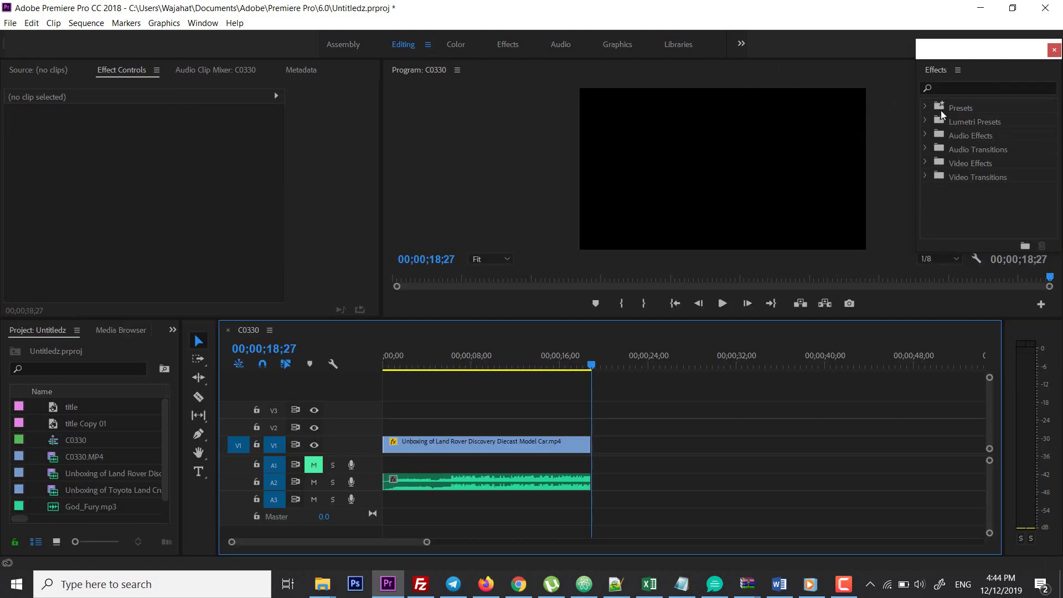
pyautogui.moveTo(932, 71); pyautogui.dragTo(912, 73)
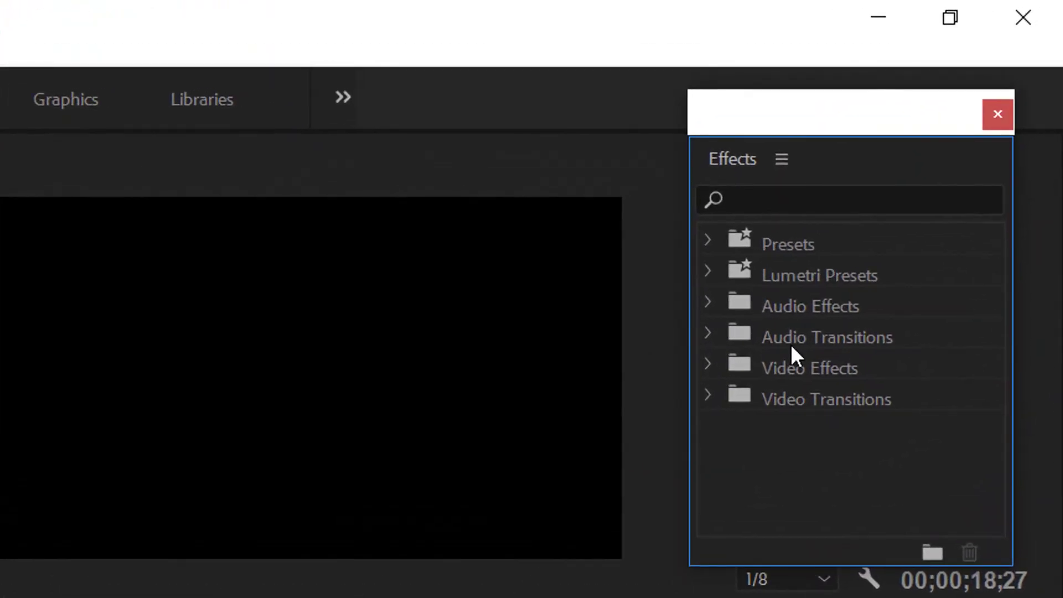
pyautogui.click(708, 335)
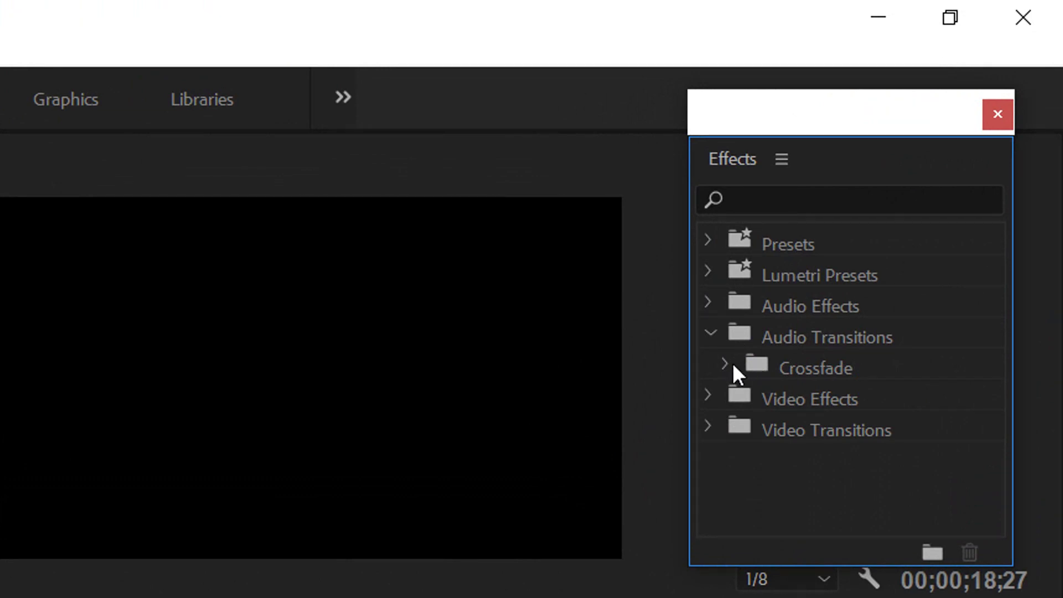
pyautogui.click(729, 366)
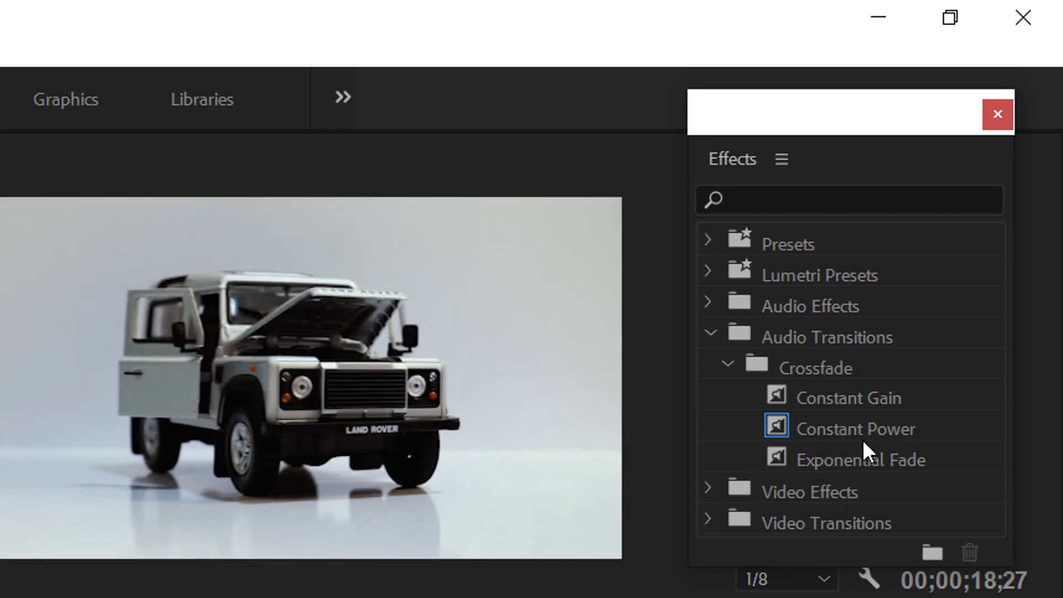
# Add Constant Gain to the start and Exponential Fade to the end of the music
pyautogui.moveTo(853, 401); pyautogui.dragTo(347, 534)
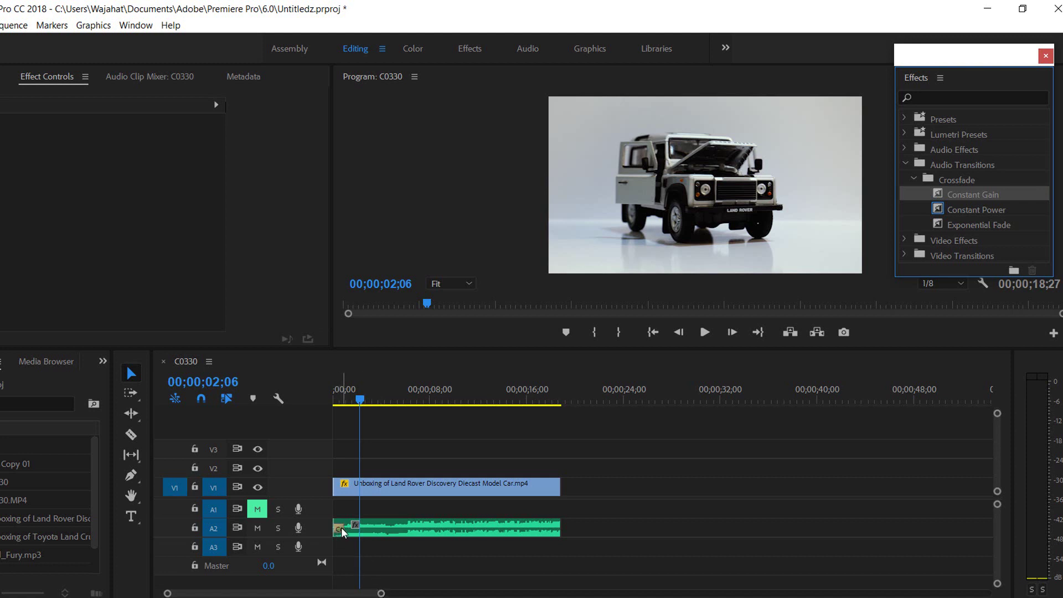
pyautogui.moveTo(496, 389); pyautogui.dragTo(539, 389)
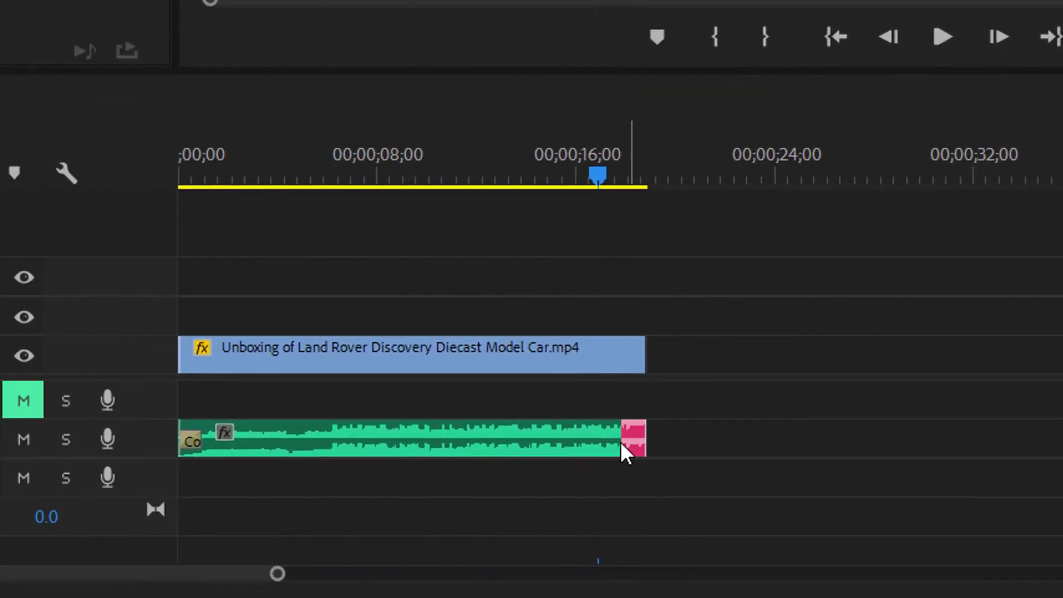
pyautogui.moveTo(665, 382)
pyautogui.mouseDown()
pyautogui.moveTo(624, 440)
pyautogui.moveTo(634, 436)
pyautogui.mouseUp()
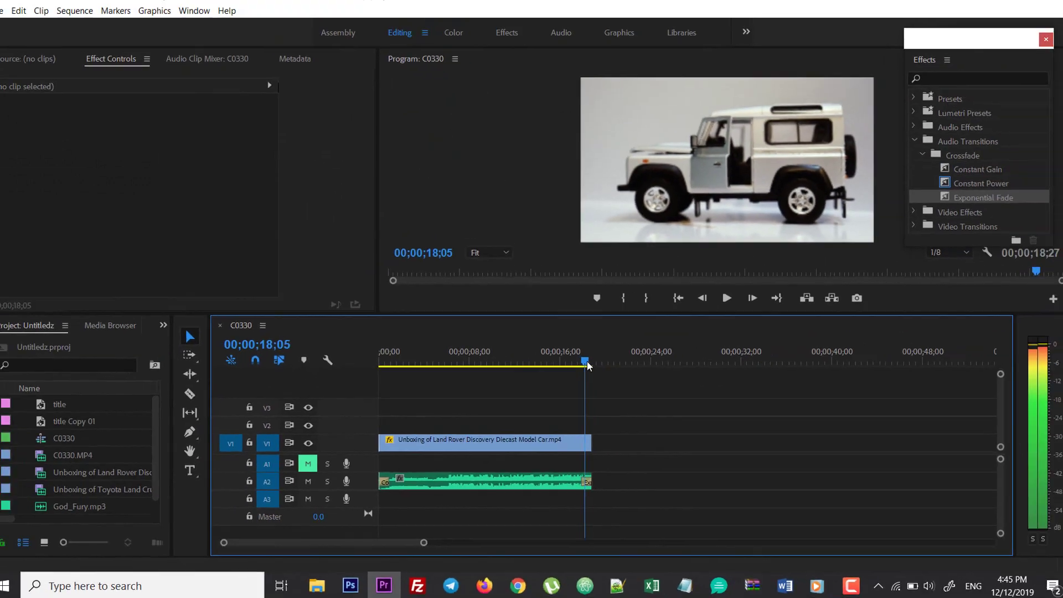
# Preview the sequence from the start, then the ending fade-out from 00;00;17;14
pyautogui.moveTo(587, 362); pyautogui.dragTo(368, 363)
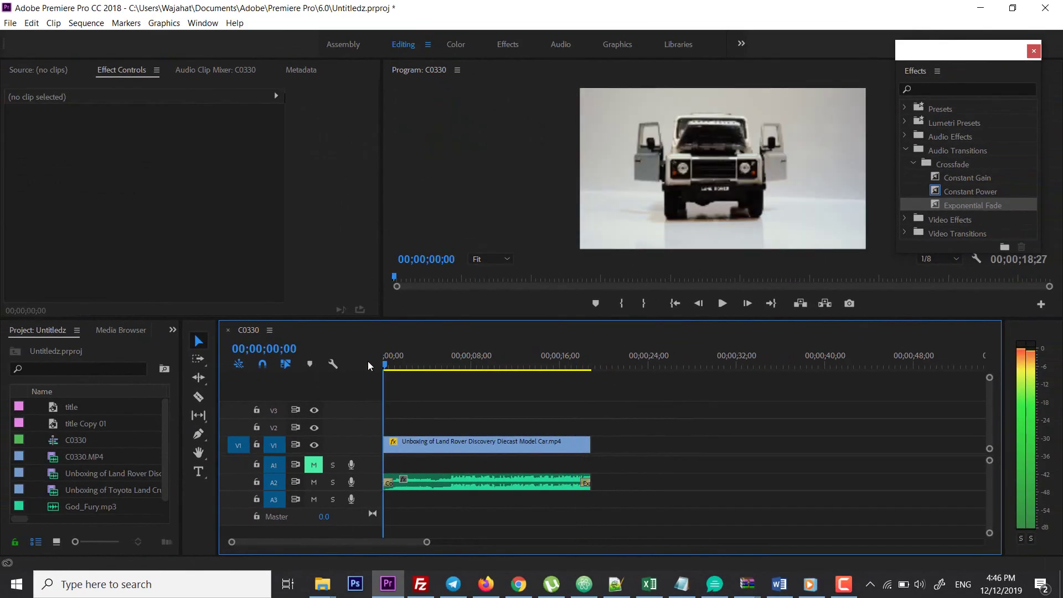
pyautogui.press('space')
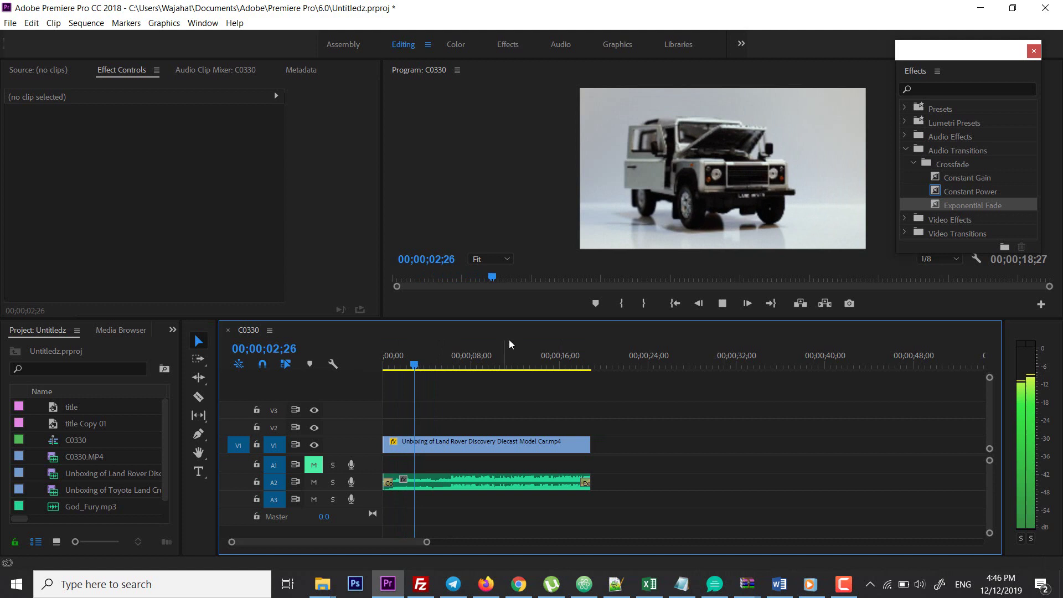
pyautogui.click(576, 363)
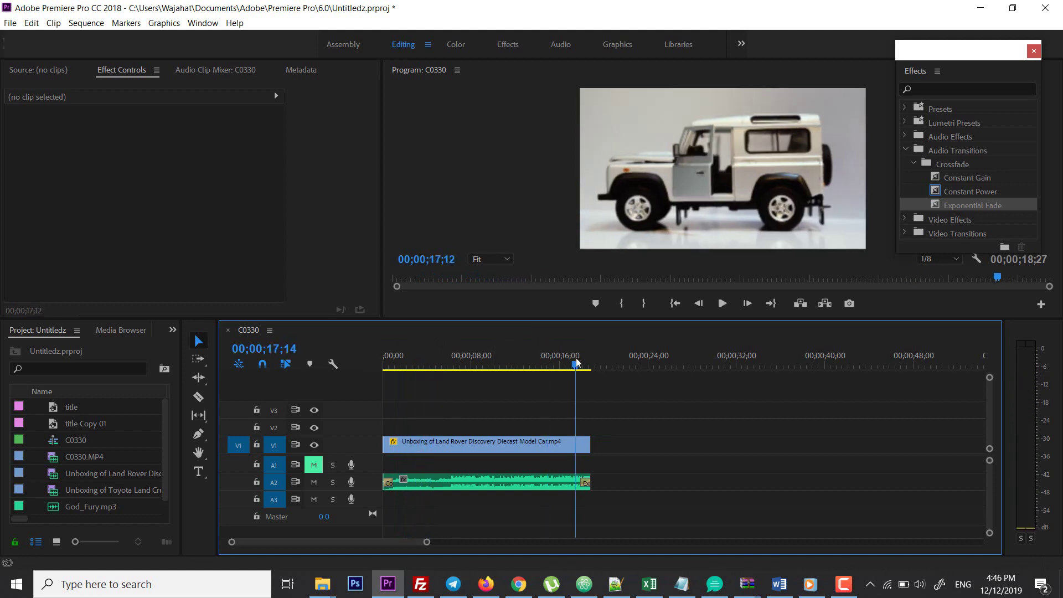
pyautogui.press('space')
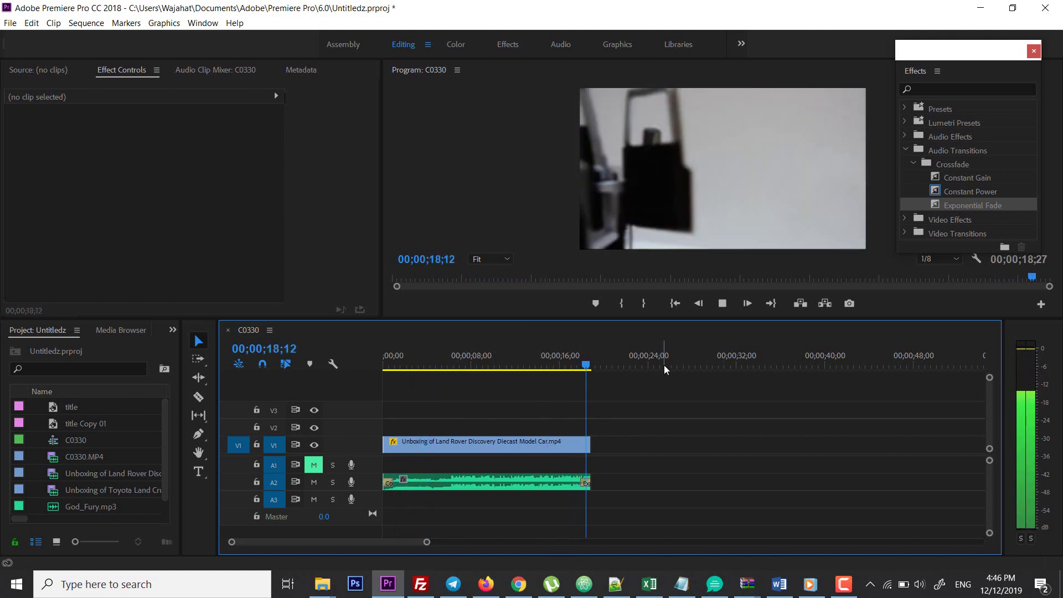
pyautogui.click(574, 483)
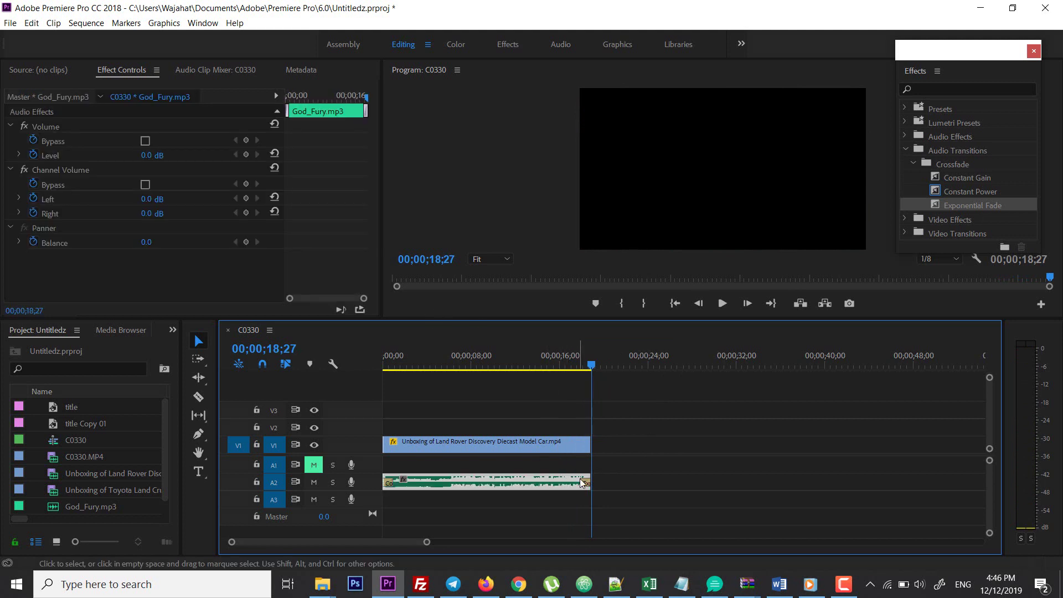
# Save the project and stretch the ending Exponential Fade to 00;00;03;24
pyautogui.click(583, 482)
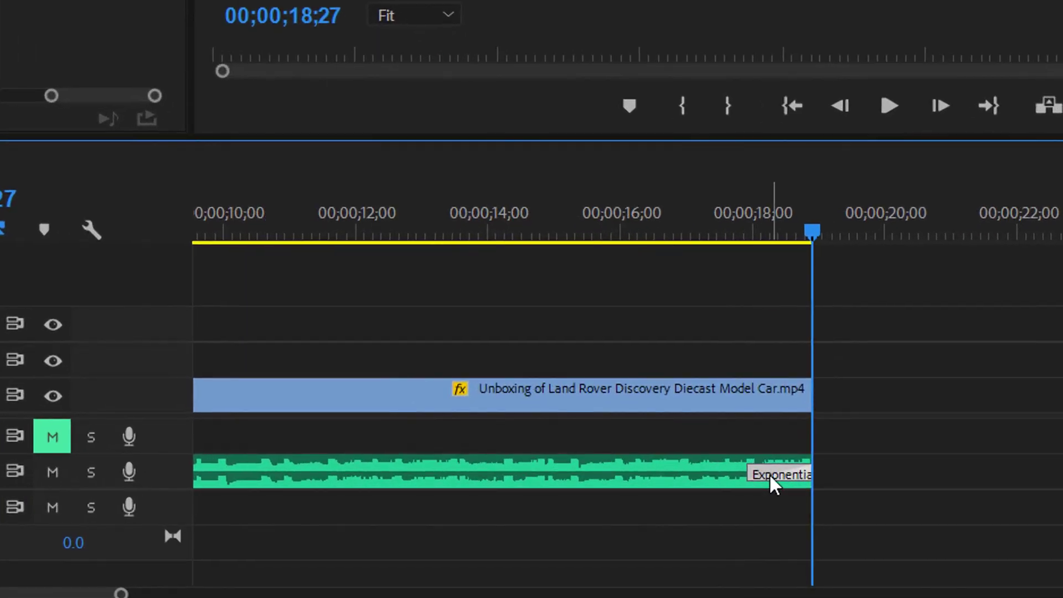
pyautogui.hotkey('ctrl', 's')
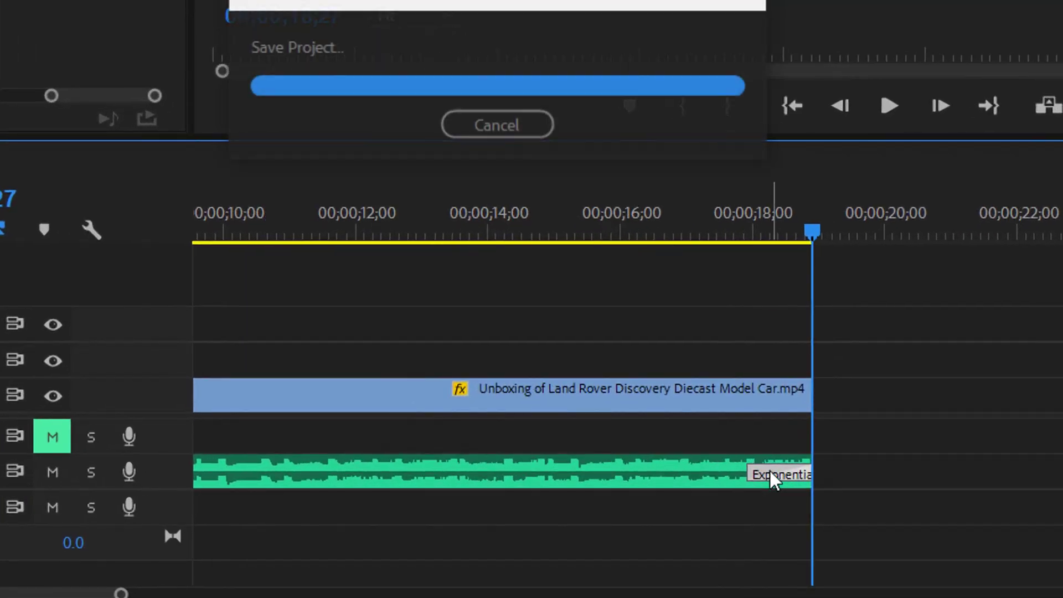
pyautogui.moveTo(758, 474); pyautogui.dragTo(571, 474)
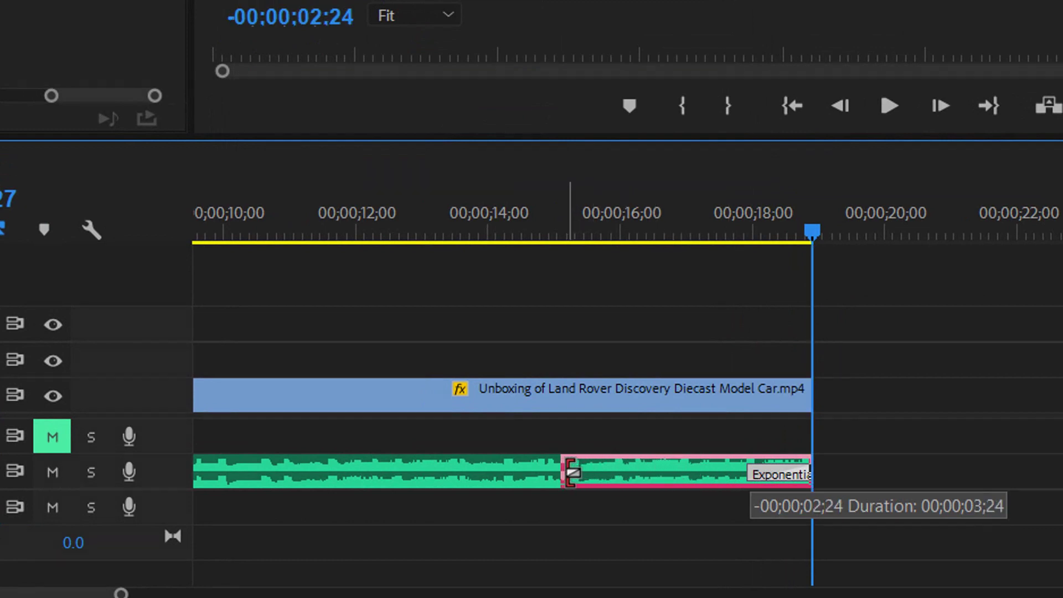
# Preview the lengthened fade-out from around 14 seconds and fit the sequence in view
pyautogui.click(524, 237)
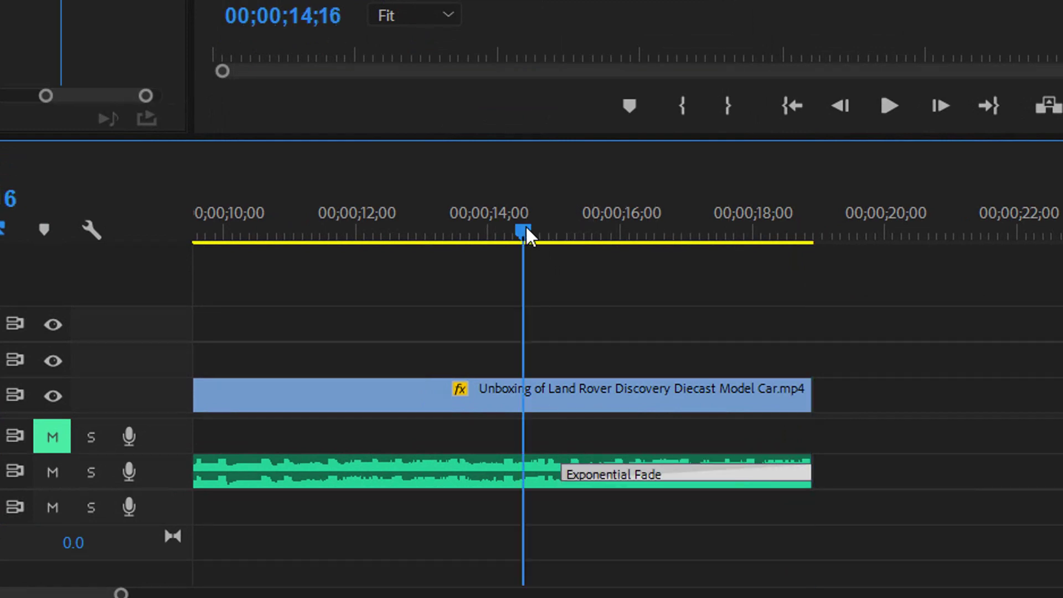
pyautogui.click(467, 237)
pyautogui.press('space')
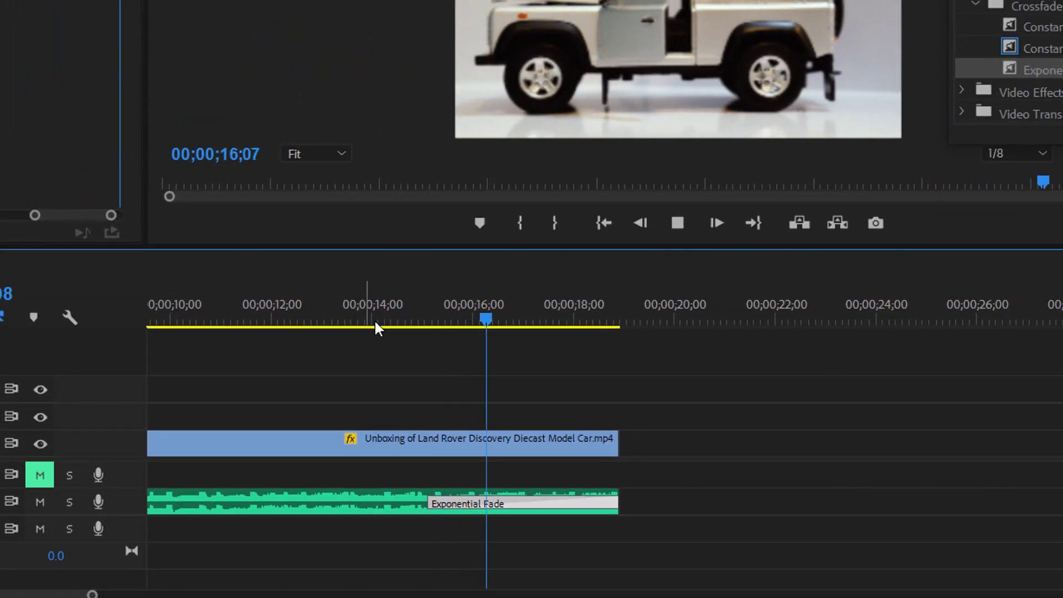
pyautogui.press('space')
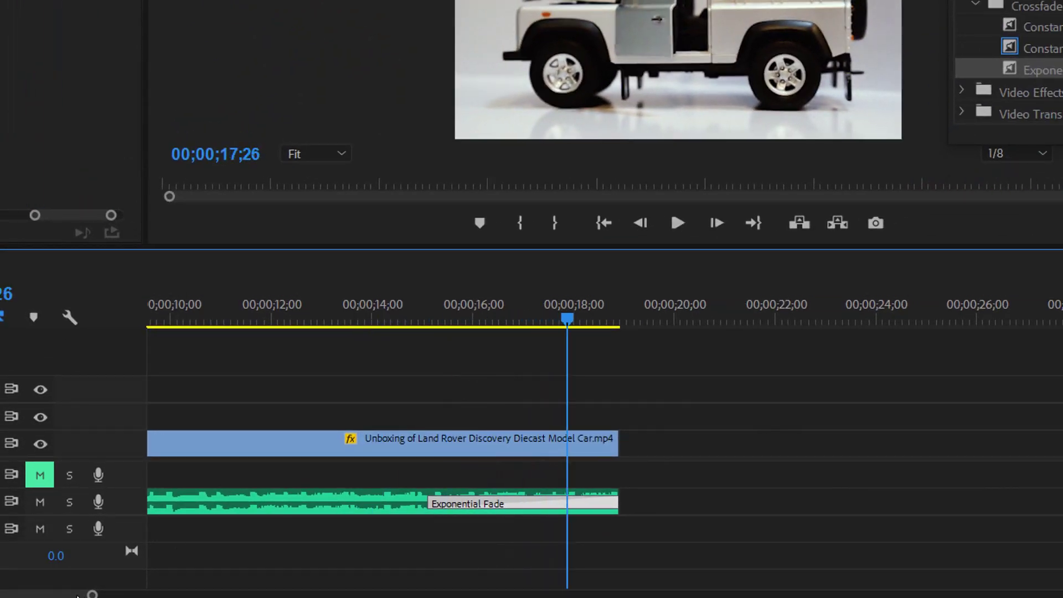
pyautogui.press('=')
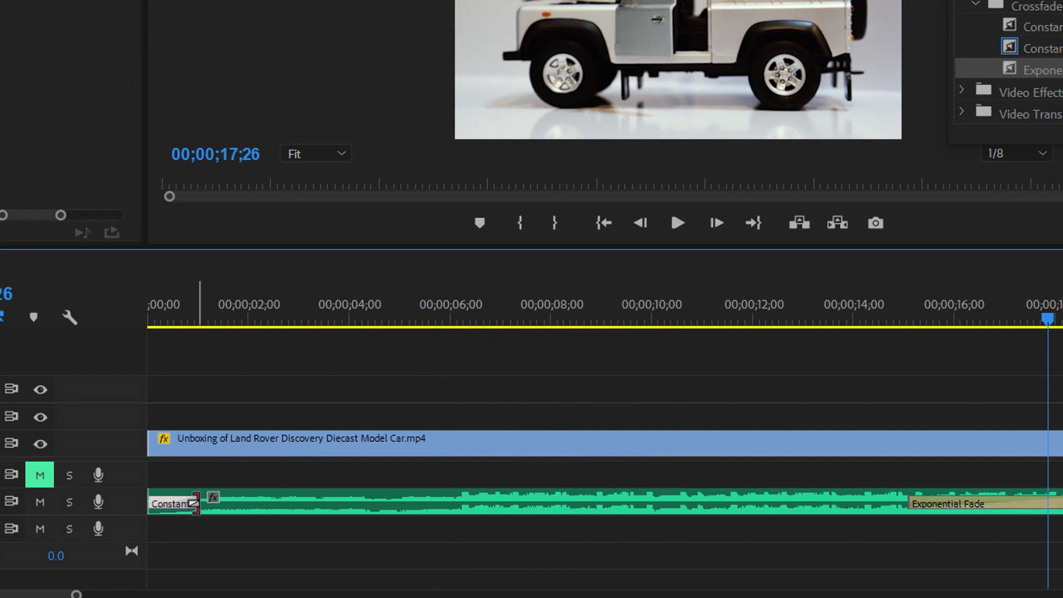
# Stretch the opening Constant Gain to a couple of seconds, preview from the start, and zoom out
pyautogui.moveTo(198, 506); pyautogui.dragTo(373, 503)
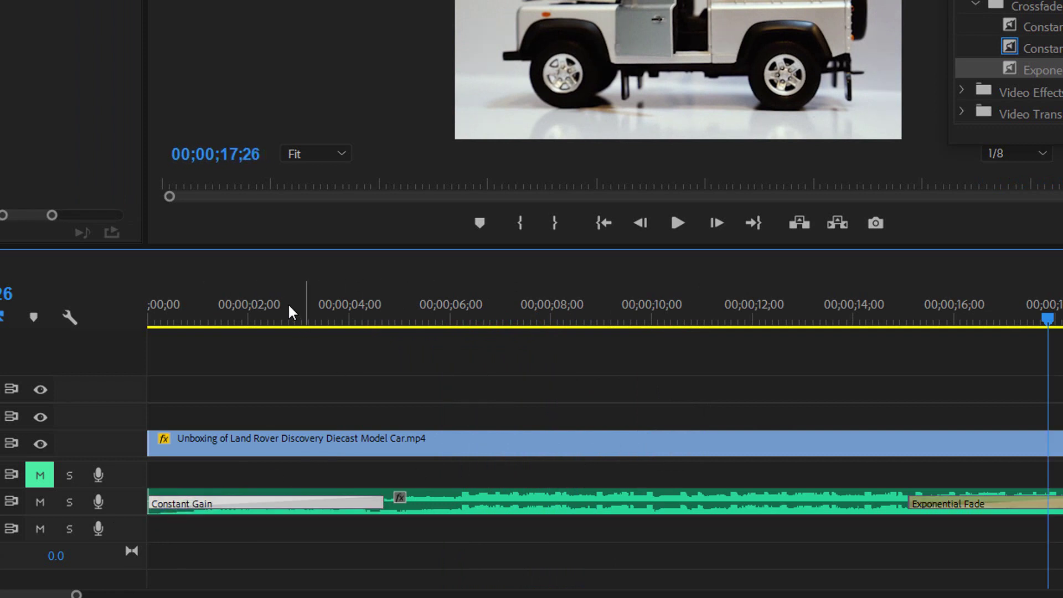
pyautogui.press('Home')
pyautogui.press('space')
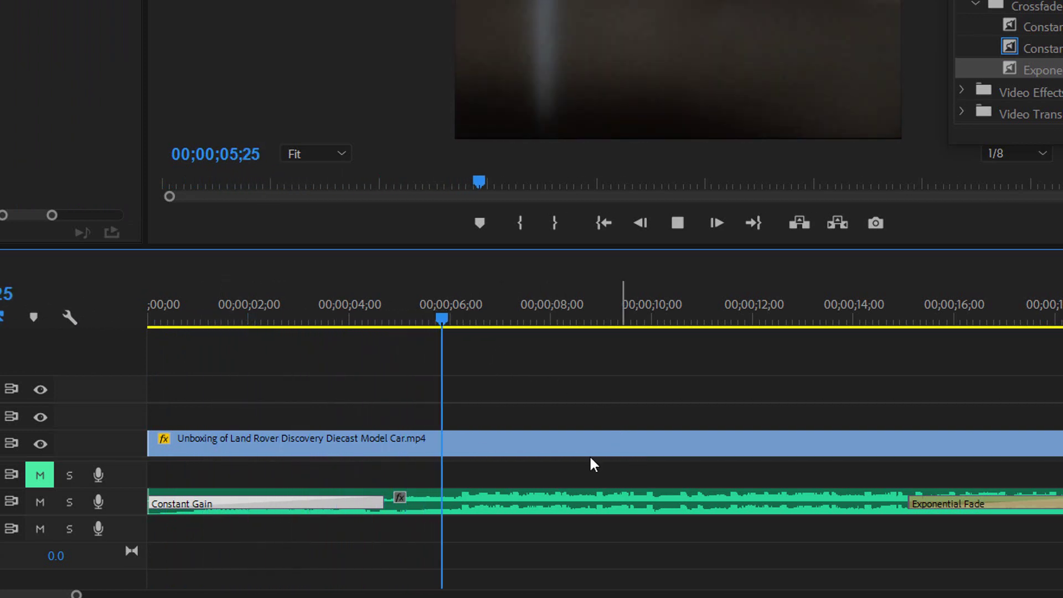
pyautogui.press('space')
pyautogui.moveTo(80, 594); pyautogui.dragTo(262, 594)
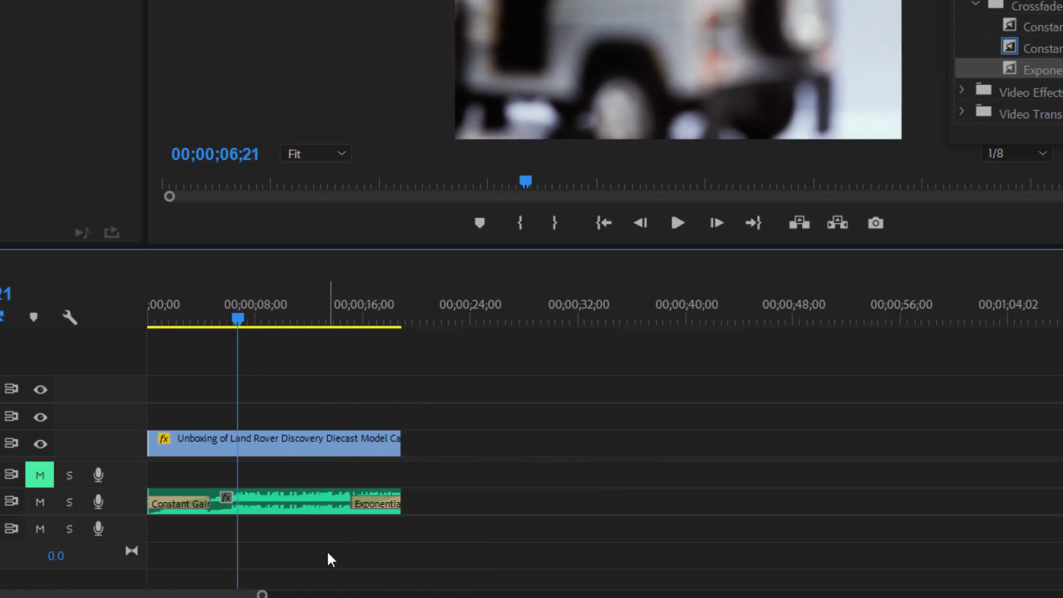